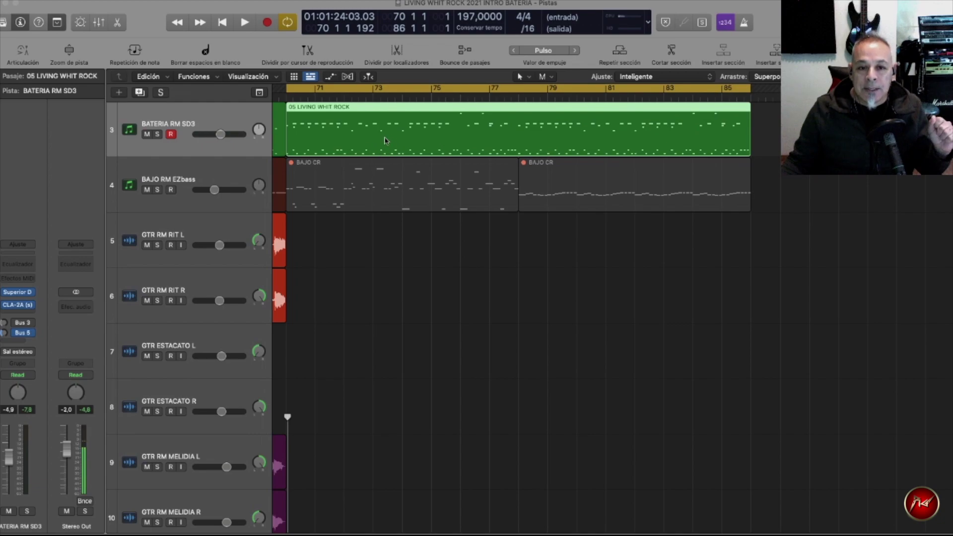
- Open the 05 LIVING WHIT ROCK drum region in the piano roll and play it from bar 70
double_click(497, 128)
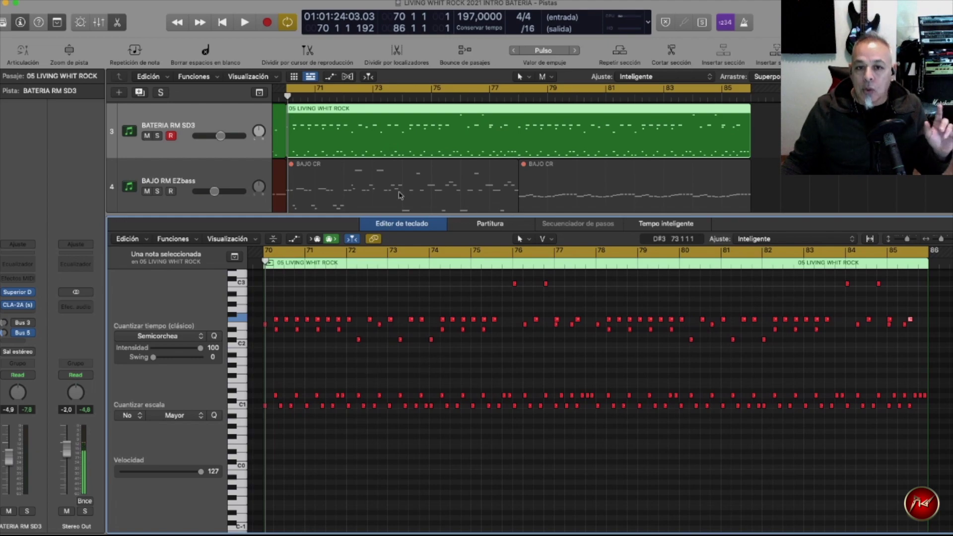
scroll(399, 195, down, 1)
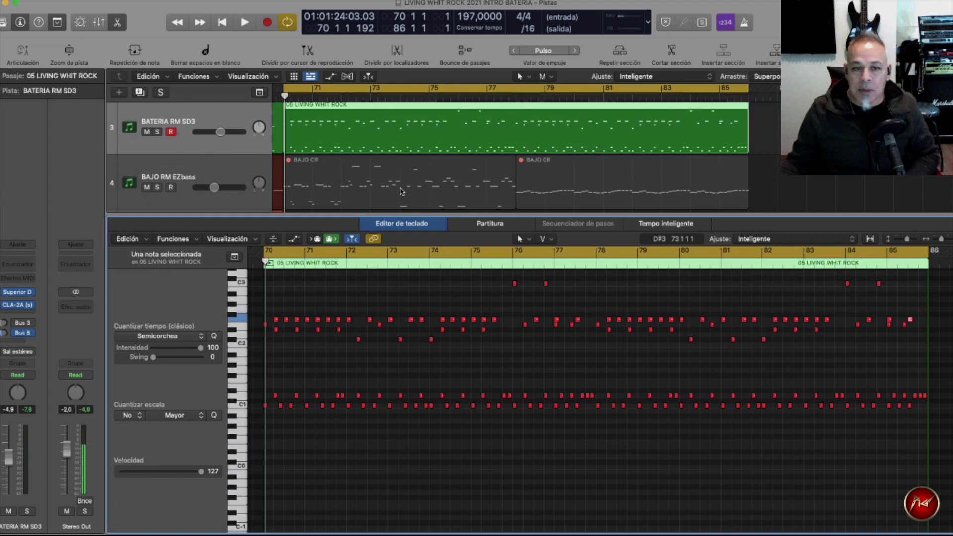
scroll(401, 191, up, 5)
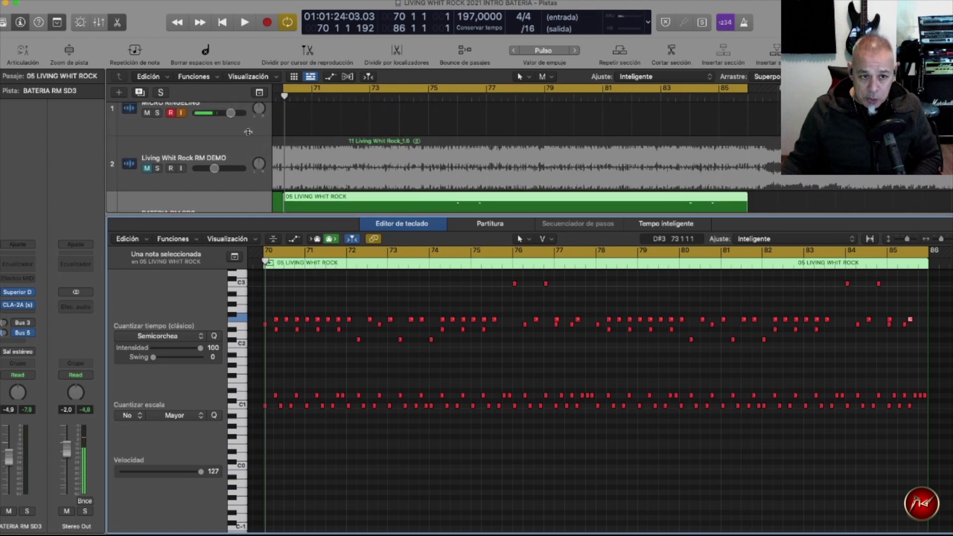
click(172, 114)
key(space)
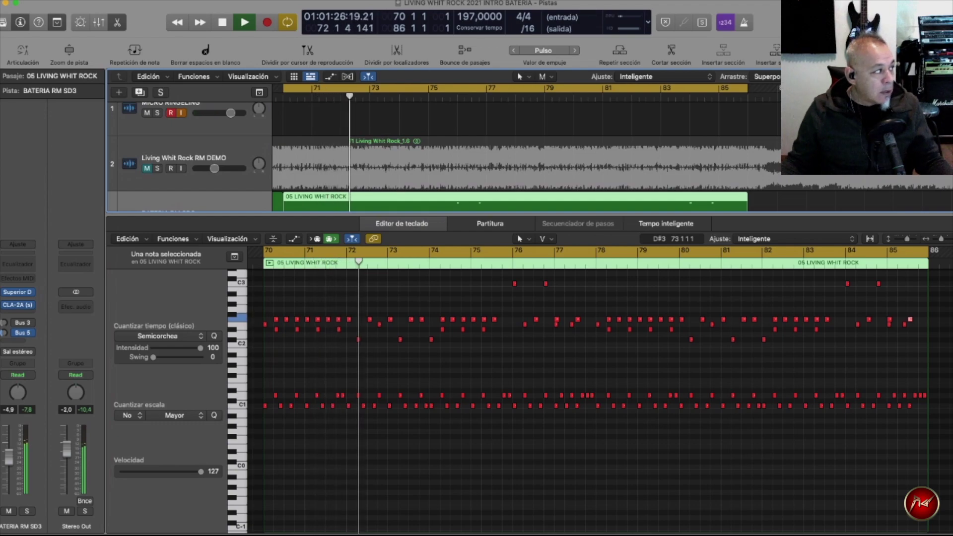
- Show the Superior Drummer 3 kit of the BATERIA RM SD3 track during playback, and close its window
click(18, 292)
drag(386, 65, 405, 29)
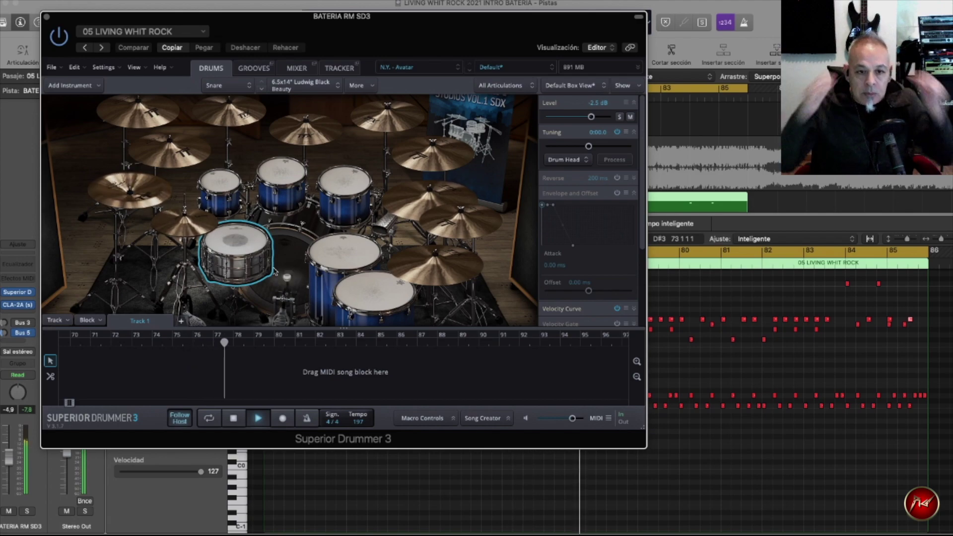
click(47, 18)
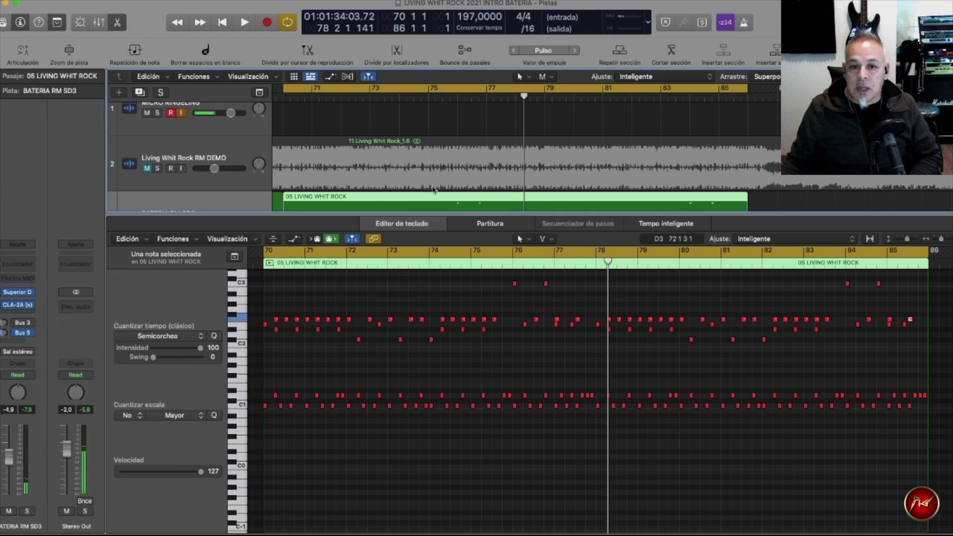
- Select both BAJO CR regions on the BAJO RM EZbass track and unmute them
scroll(422, 156, down, 5)
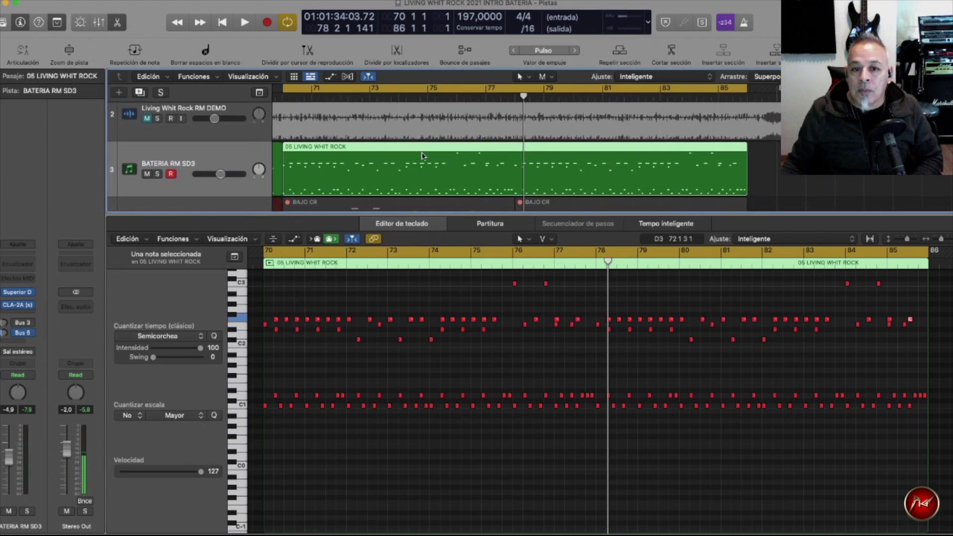
scroll(423, 156, down, 2)
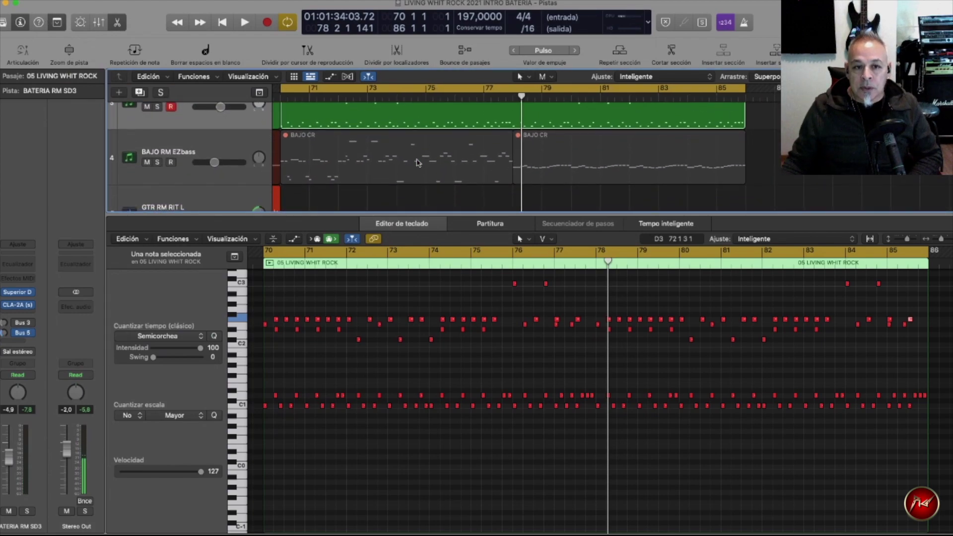
click(410, 166)
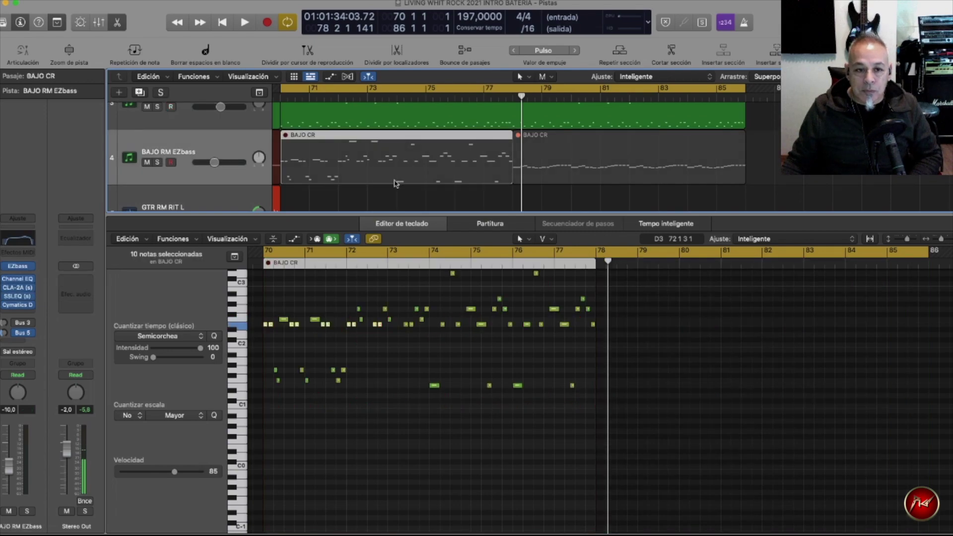
drag(444, 209, 573, 166)
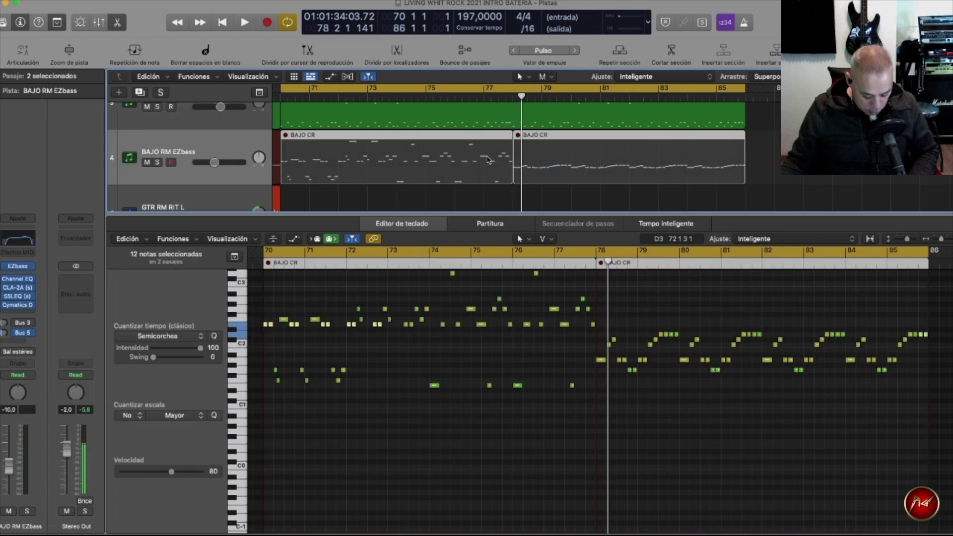
super+click(465, 162)
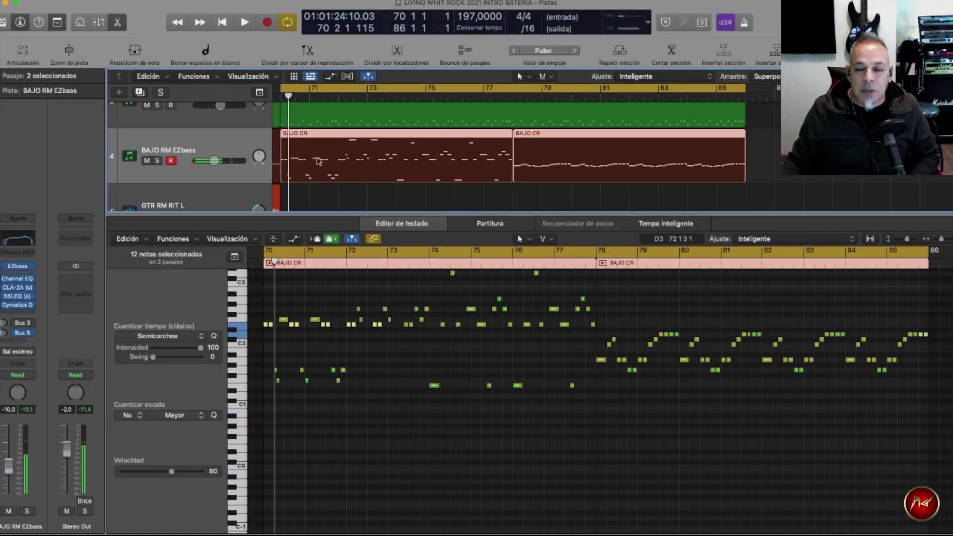
- View the EZbass instrument of the BAJO RM EZbass track, and close its window
scroll(323, 159, up, 3)
scroll(323, 159, down, 5)
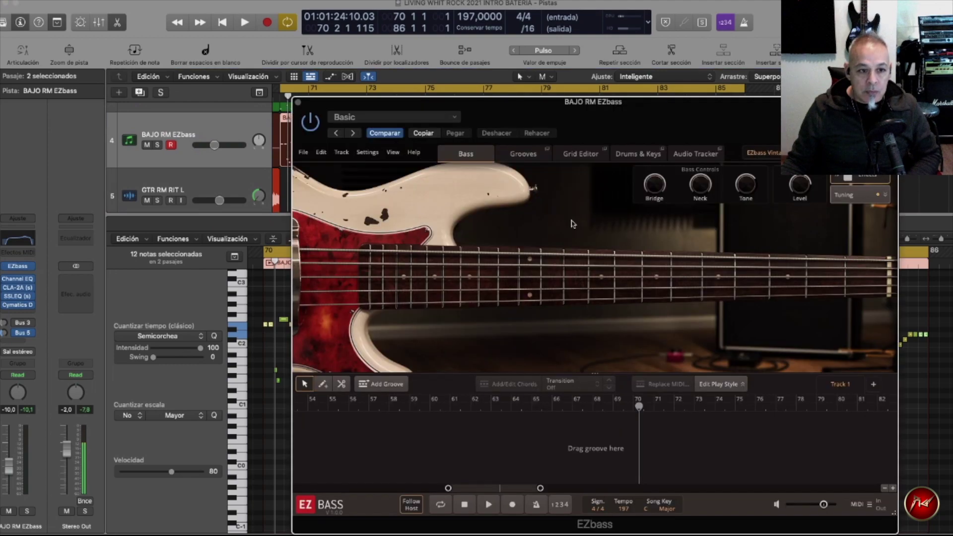
drag(580, 110, 515, 128)
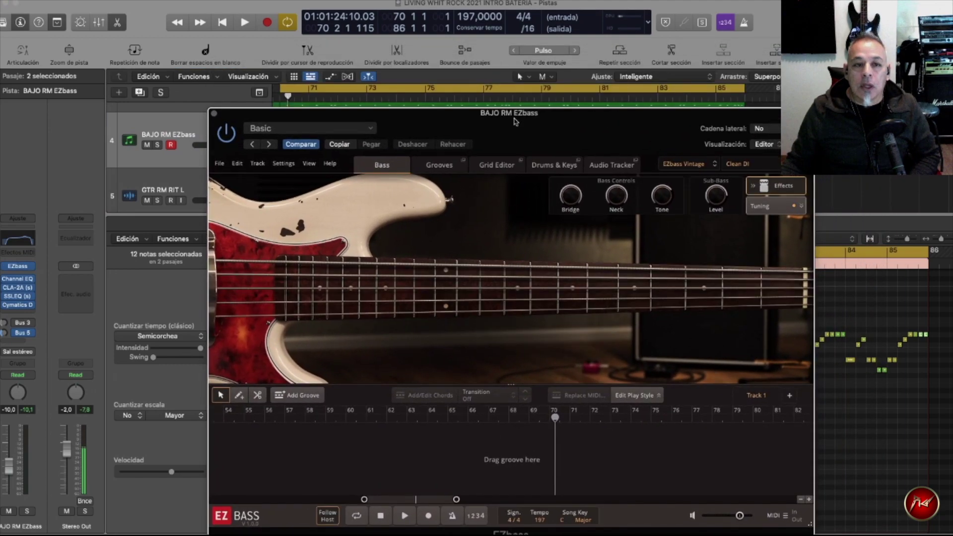
key(super+w)
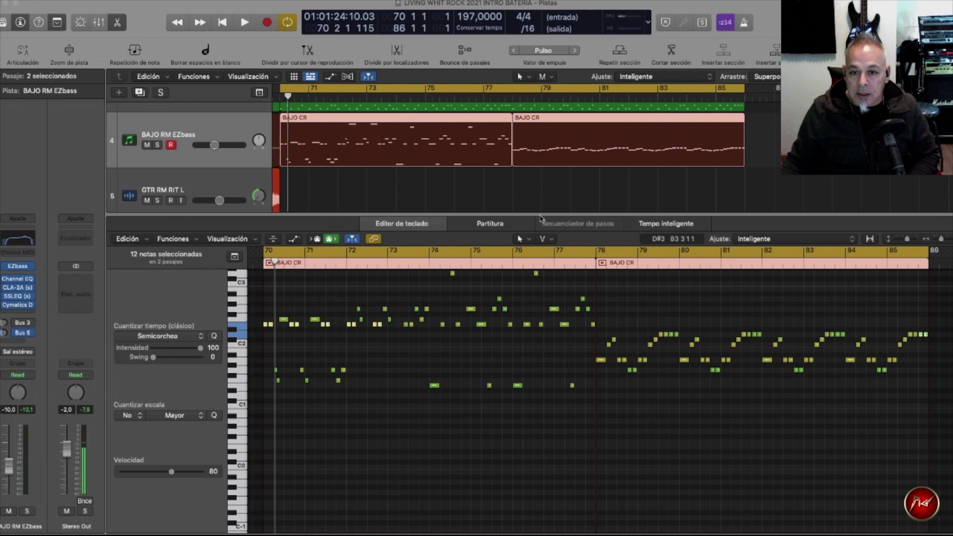
- Enlarge the piano roll, set the cycle range to bars 70 to 78 and examine the first BAJO CR region's notes
drag(541, 213, 542, 187)
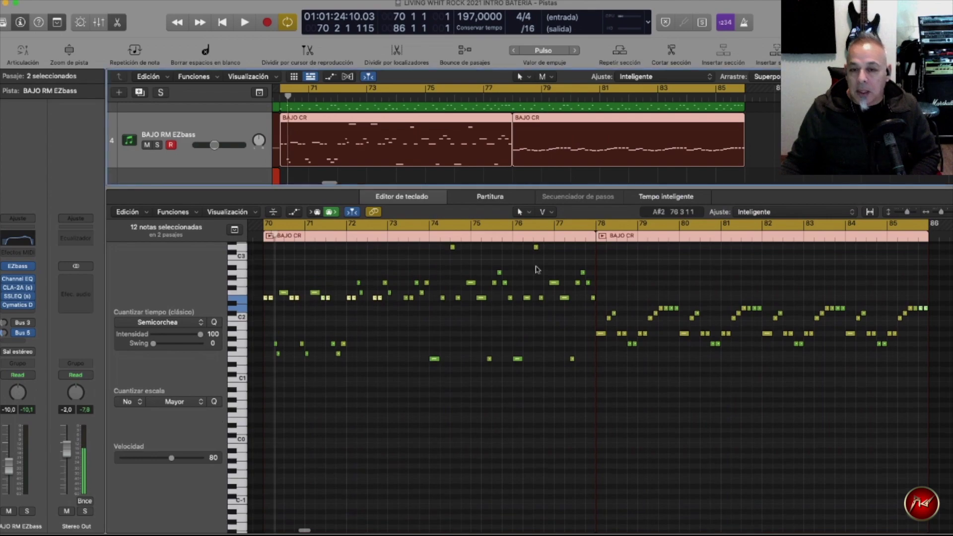
drag(744, 90, 510, 263)
scroll(326, 332, left, 3)
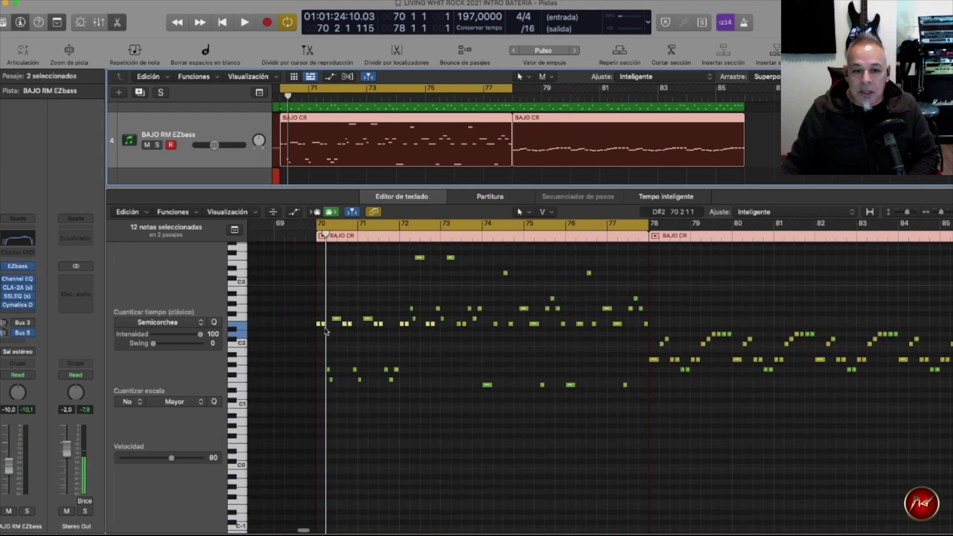
scroll(527, 362, right, 2)
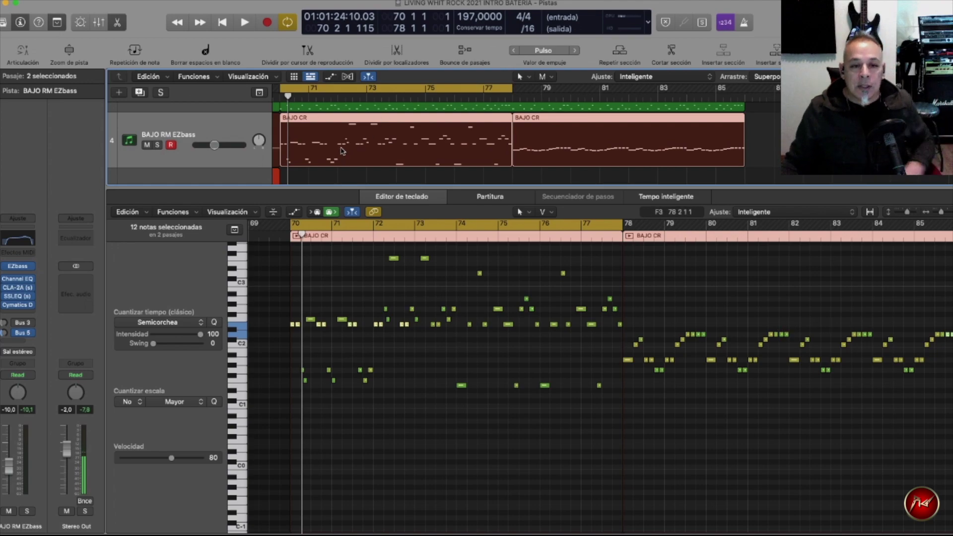
scroll(225, 147, down, 1)
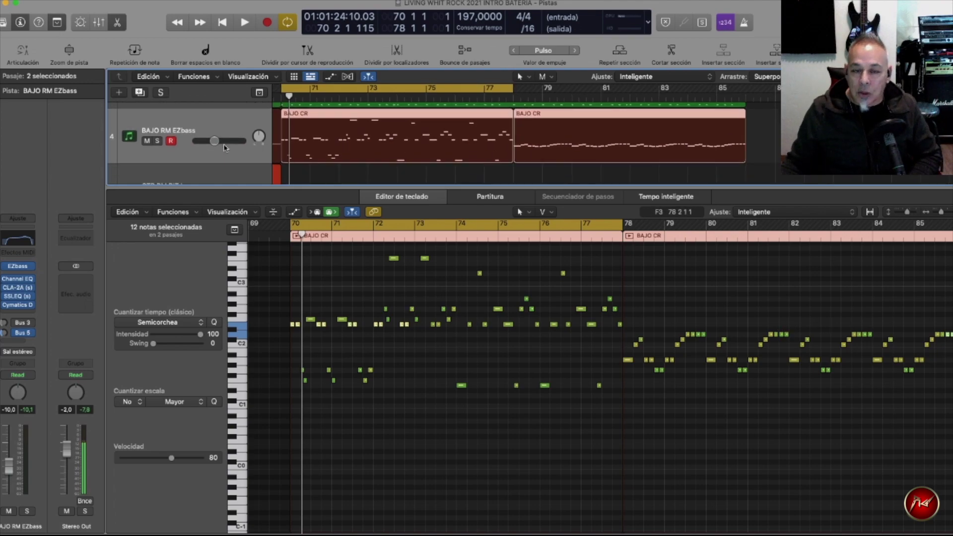
- Play the drums and bass together over bars 70 to 86, enlarging the tracks area to show both
key(space)
scroll(289, 156, up, 3)
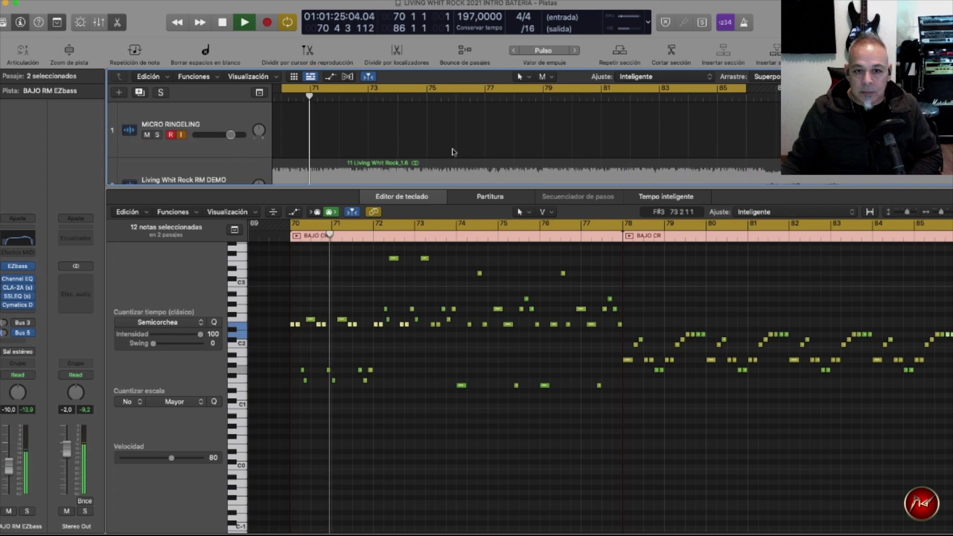
scroll(452, 151, up, 2)
scroll(453, 152, down, 3)
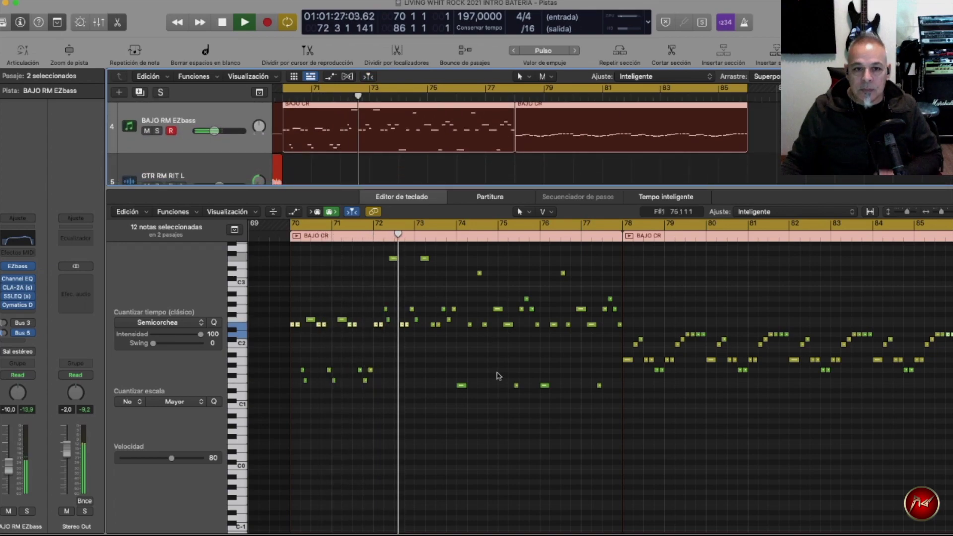
scroll(492, 368, up, 1)
scroll(492, 368, down, 1)
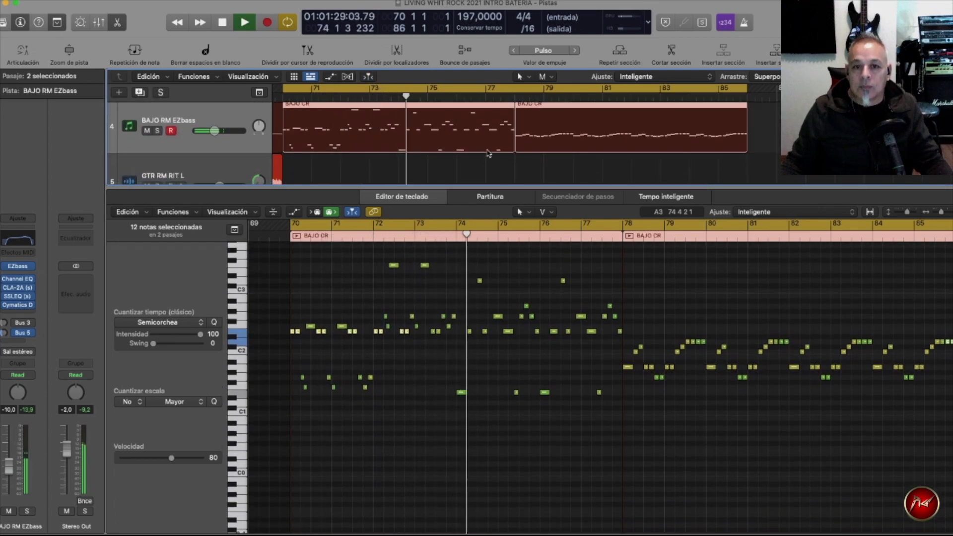
scroll(489, 153, up, 3)
scroll(489, 154, up, 3)
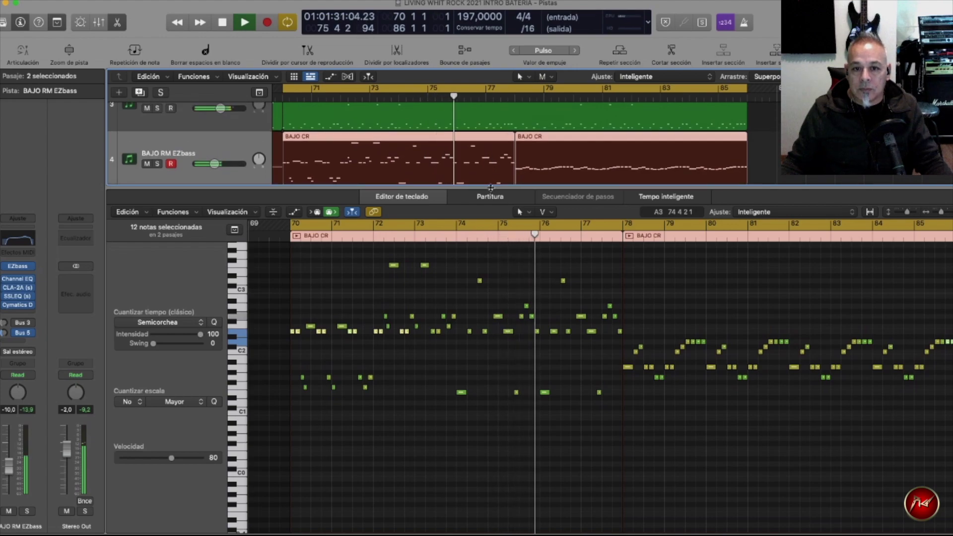
drag(491, 189, 491, 322)
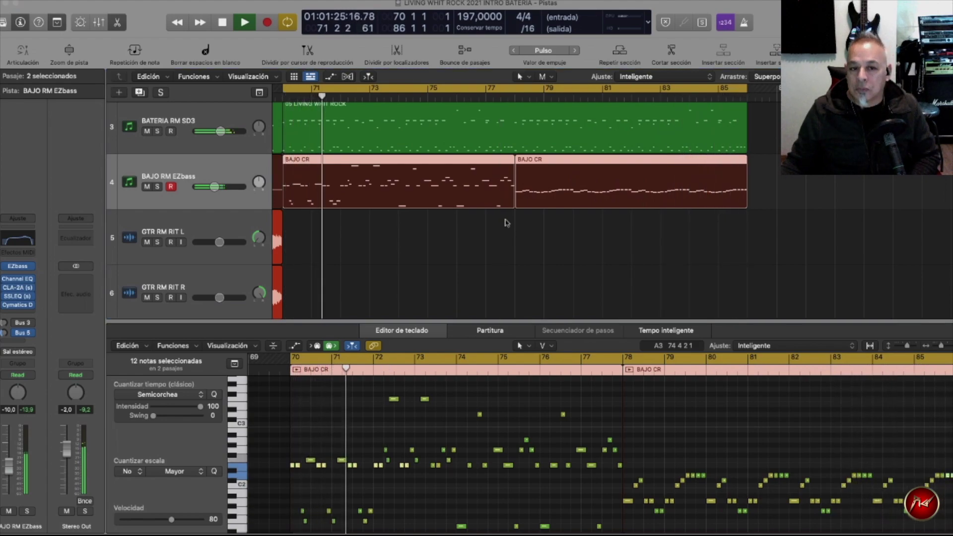
key(space)
- Shorten the cycle range to bars 70 to 74 and play the opening bass phrase with the drums
drag(747, 88, 513, 304)
scroll(517, 267, left, 3)
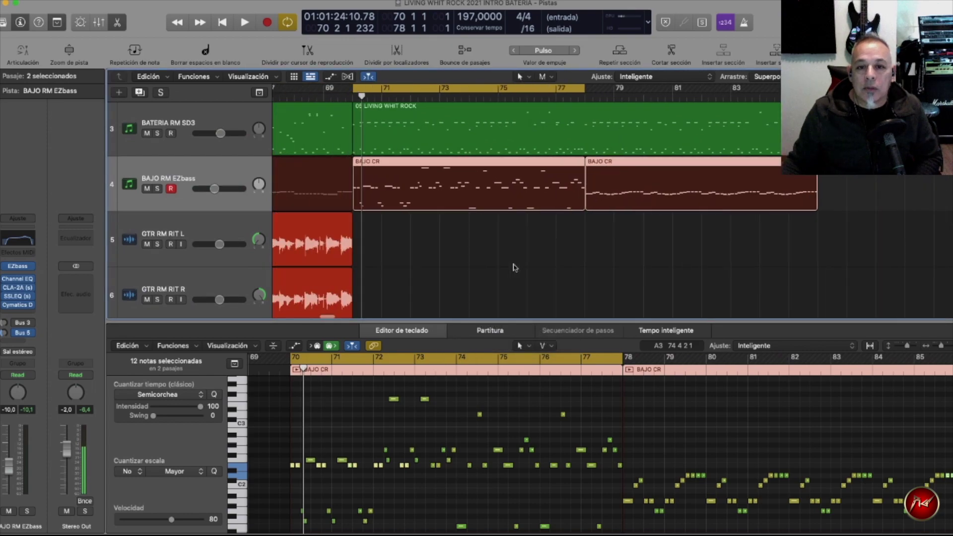
drag(588, 88, 472, 168)
scroll(447, 199, up, 3)
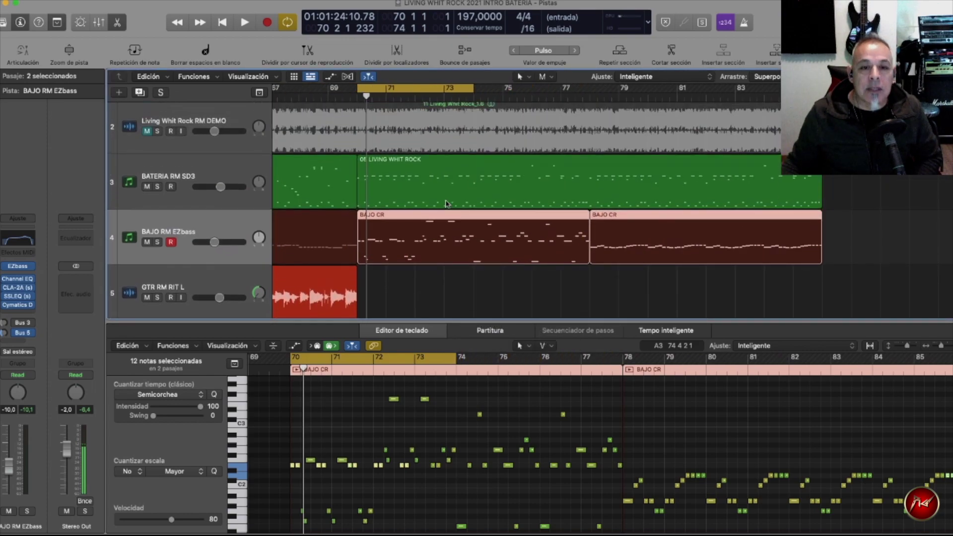
scroll(447, 203, down, 3)
key(space)
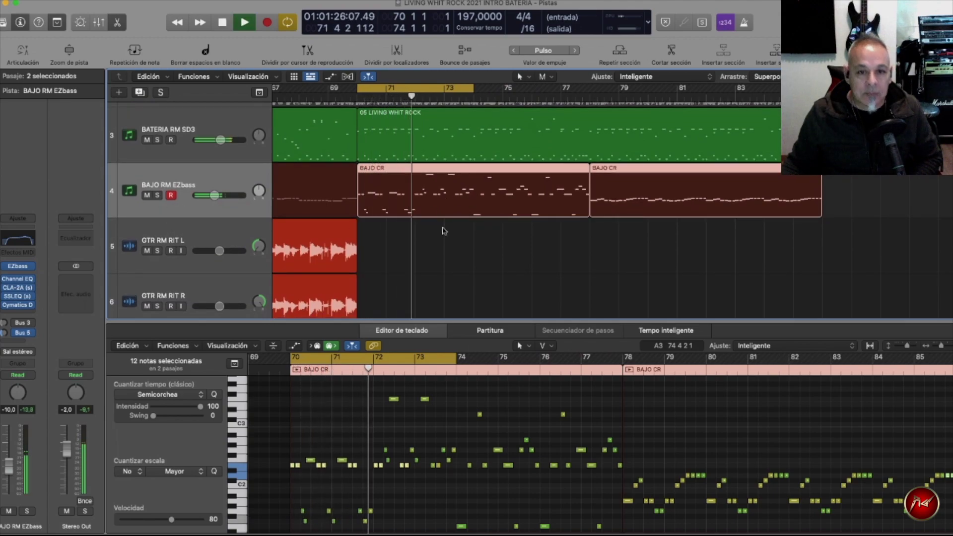
- Move the cycle range to bars 74 to 78 and listen to the second bass phrase
drag(412, 89, 525, 101)
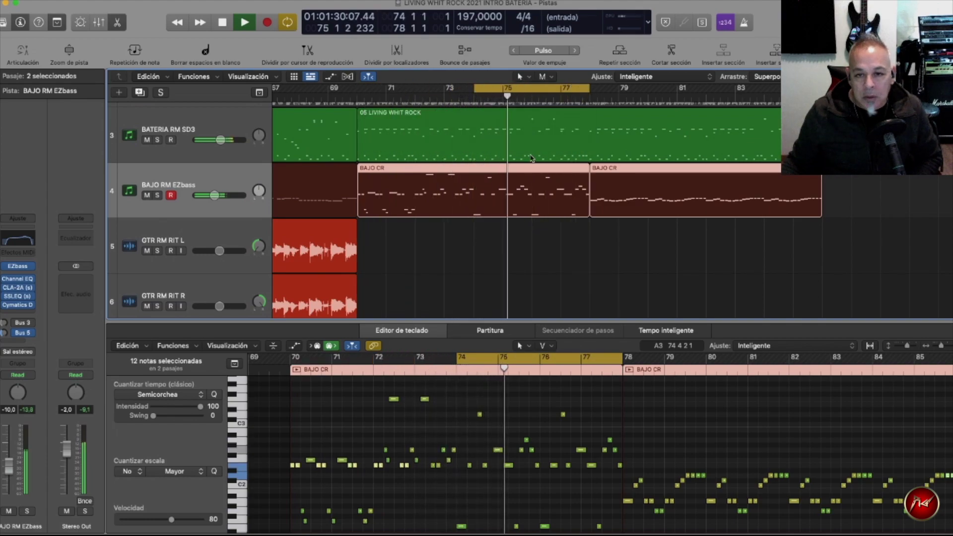
key(space)
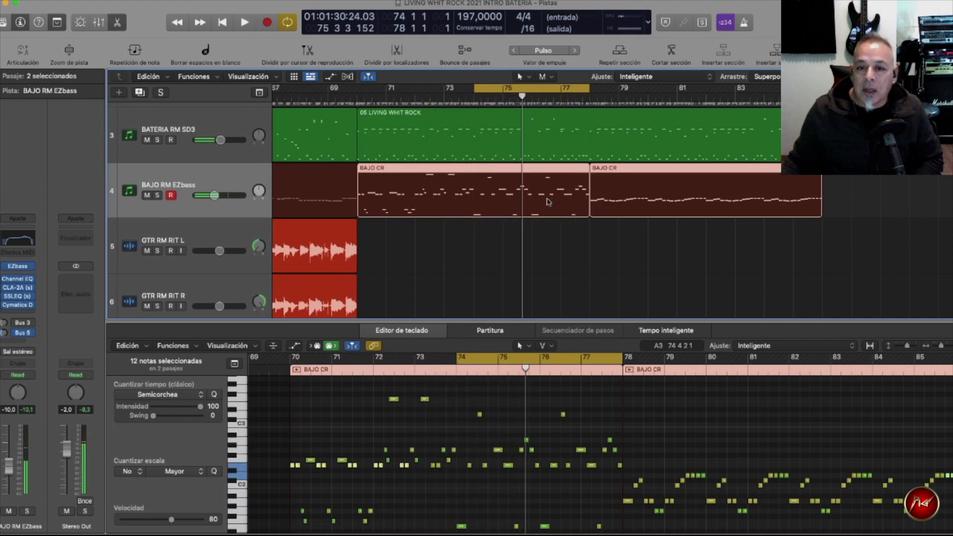
key(space)
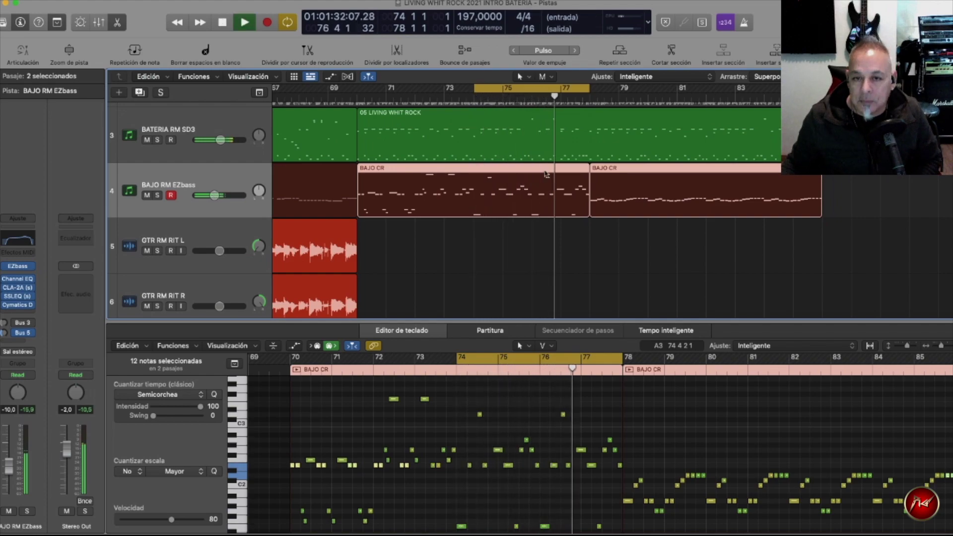
key(space)
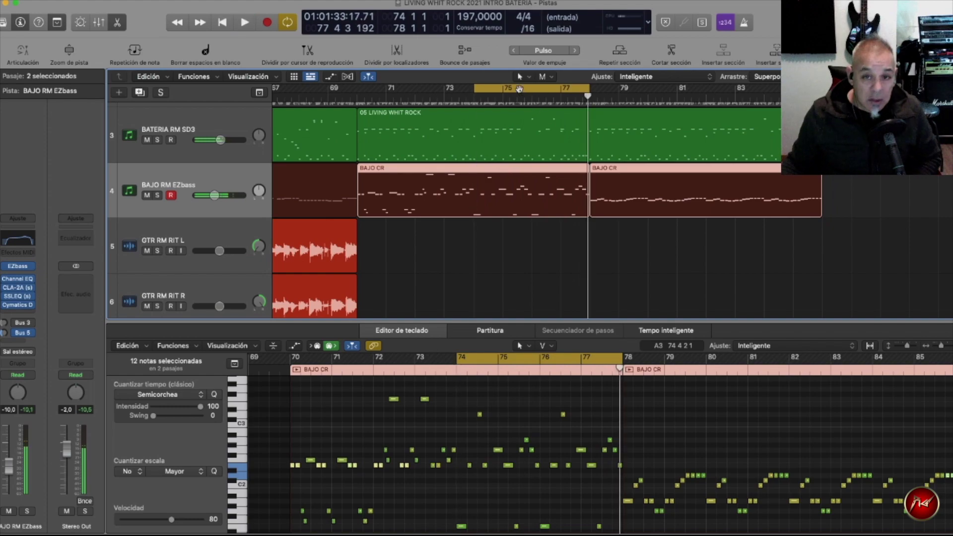
- Set the cycle range to bars 78 to 86 and play the second BAJO CR region with the drums
drag(520, 88, 636, 119)
drag(705, 88, 723, 224)
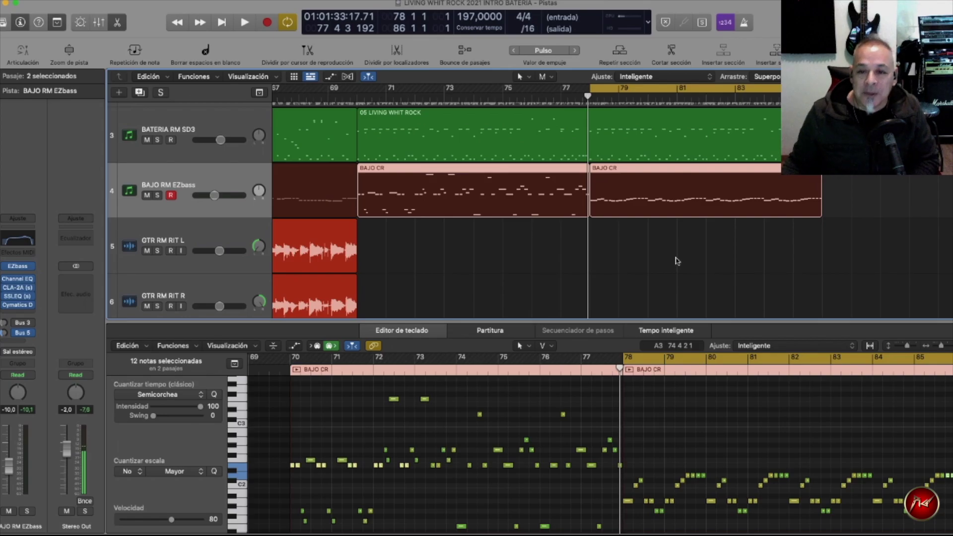
scroll(678, 261, up, 3)
click(189, 128)
scroll(189, 136, down, 1)
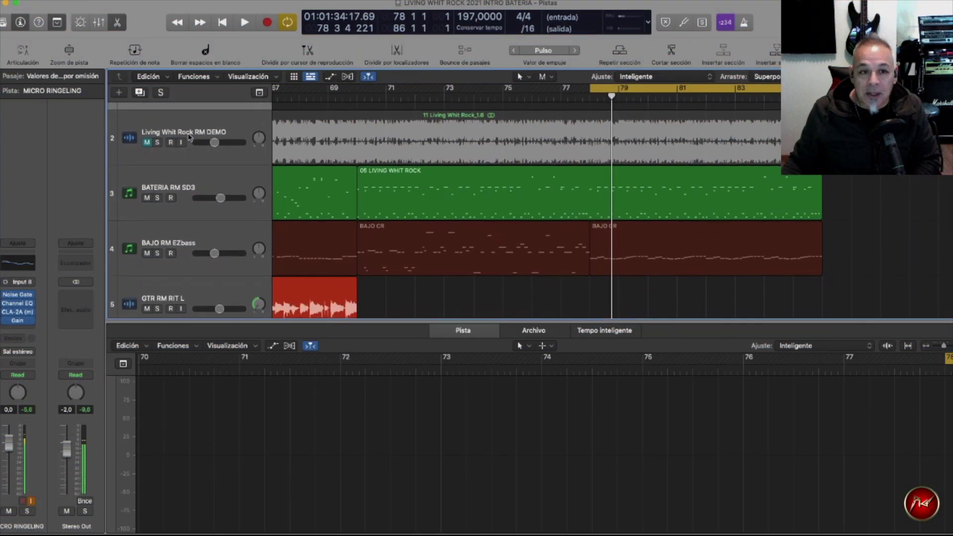
scroll(189, 137, up, 1)
click(172, 134)
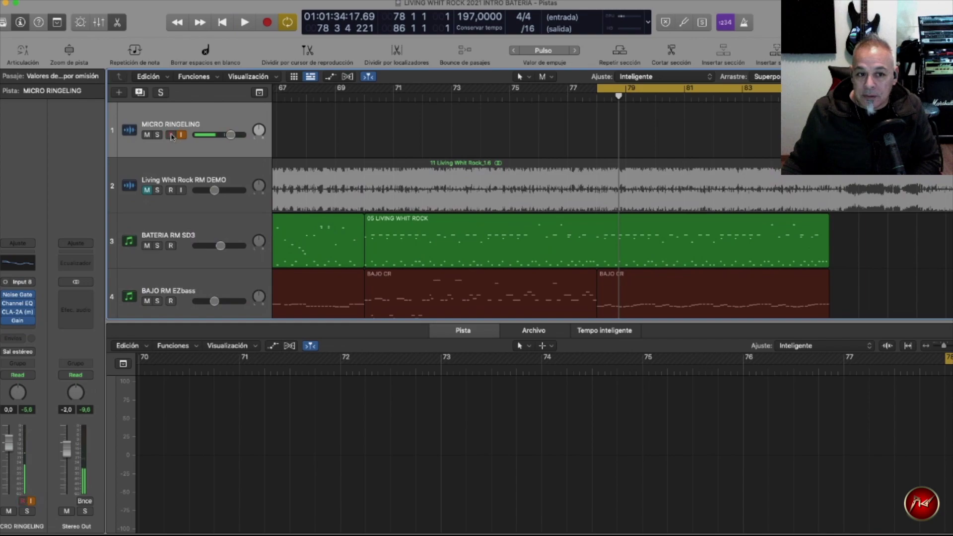
key(space)
scroll(179, 145, down, 3)
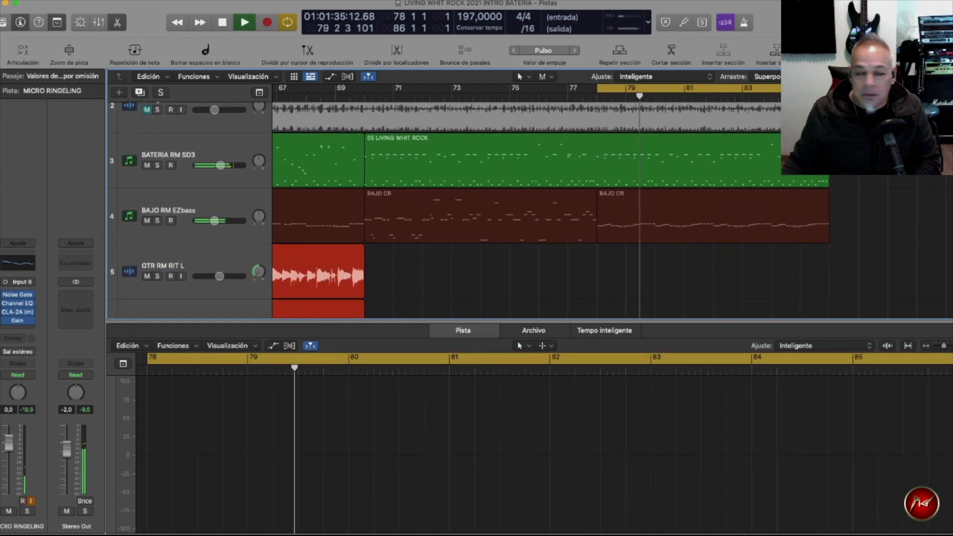
- Extend the cycle range to bars 70 to 86, watch the EZbass fretboard during playback, and close the instrument window
drag(598, 88, 365, 178)
key(v)
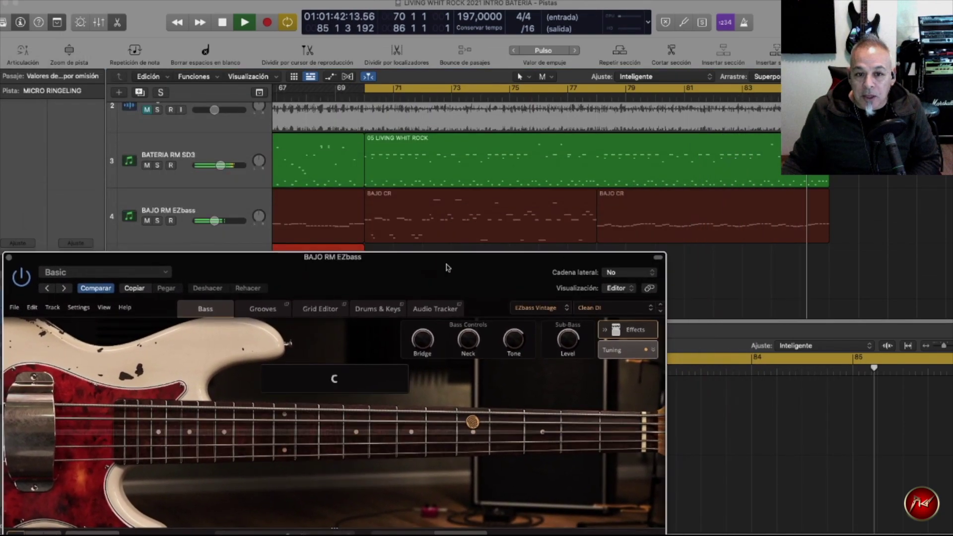
drag(448, 267, 460, 264)
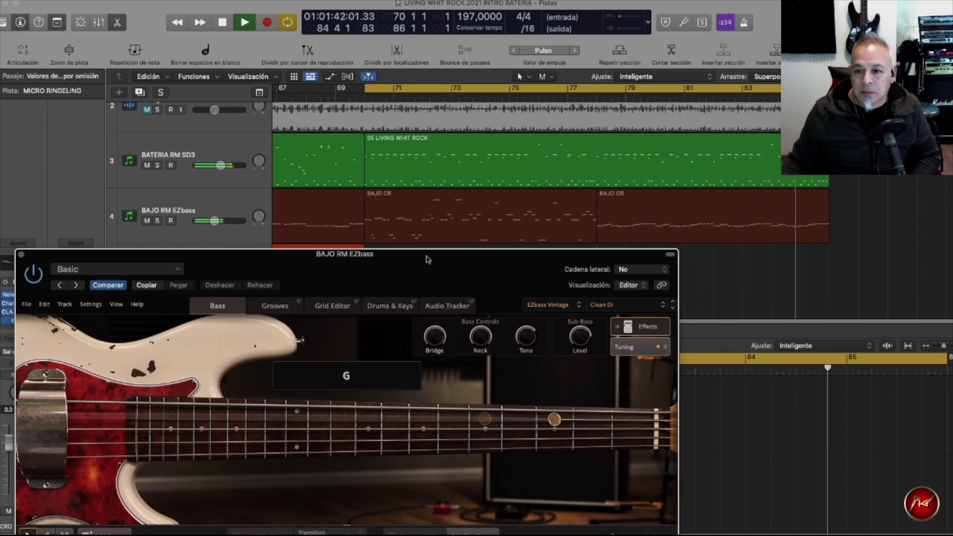
key(space)
drag(429, 262, 437, 131)
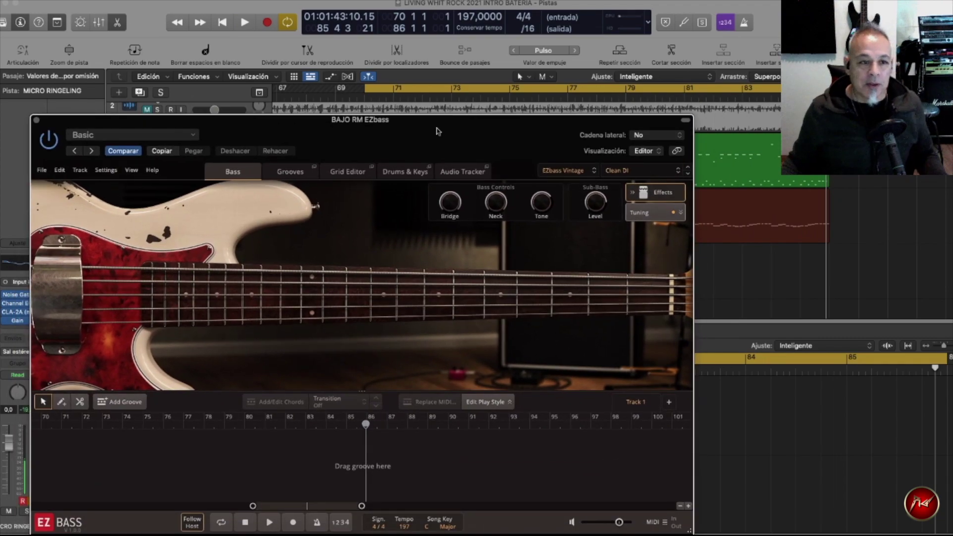
click(36, 120)
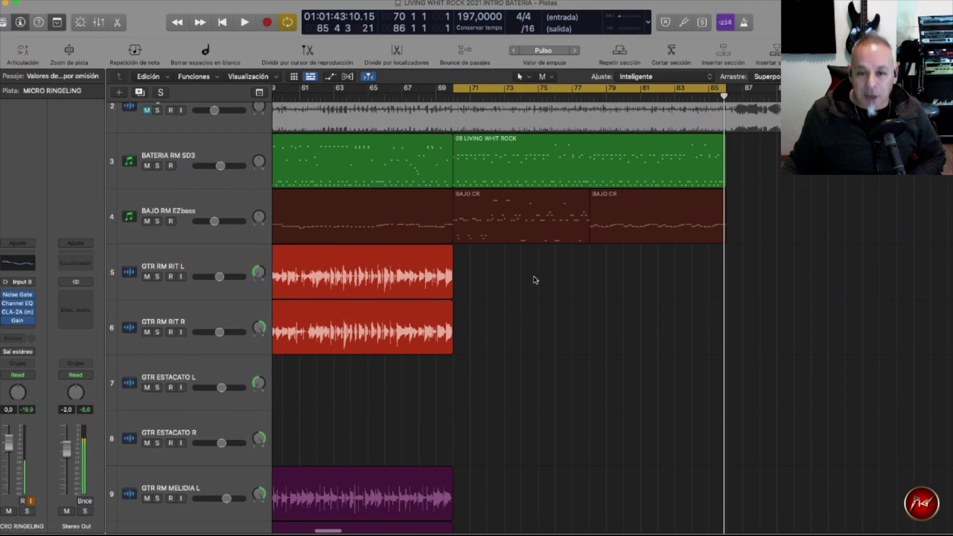
key(super+Right)
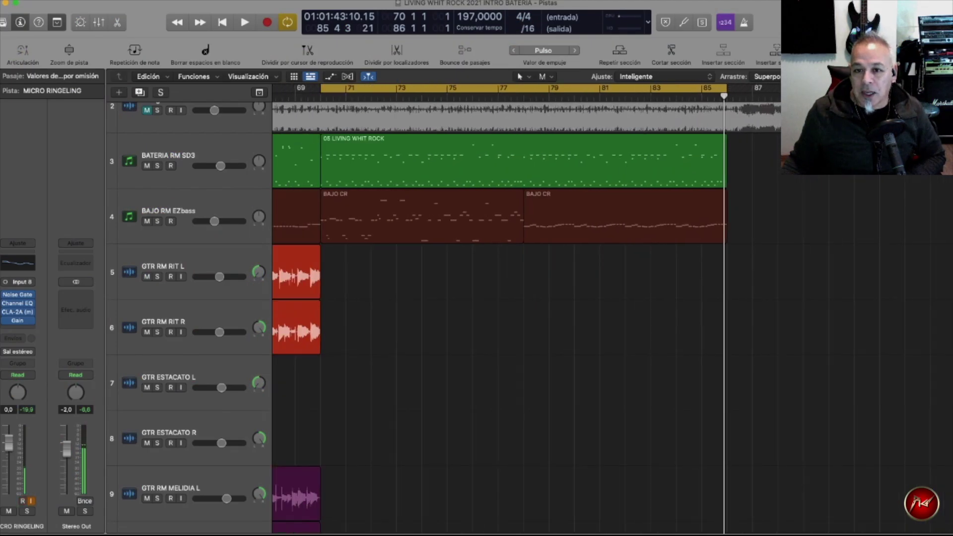